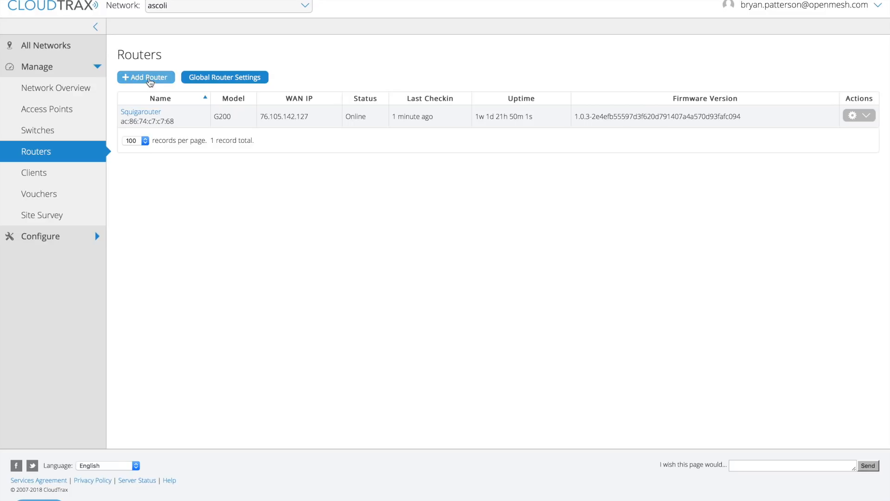
Step: Add a G200 router named Ajax with MAC address AC:86:74:88:74:11 to the network
left_click(149, 80)
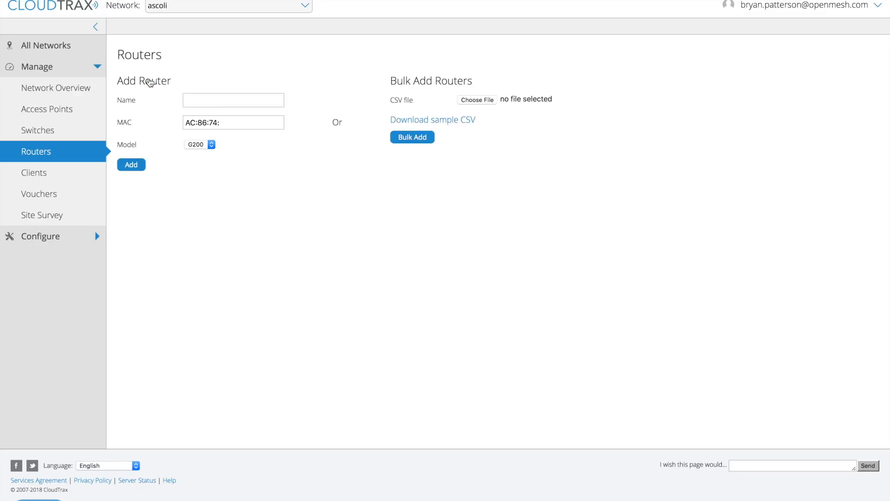
left_click(204, 102)
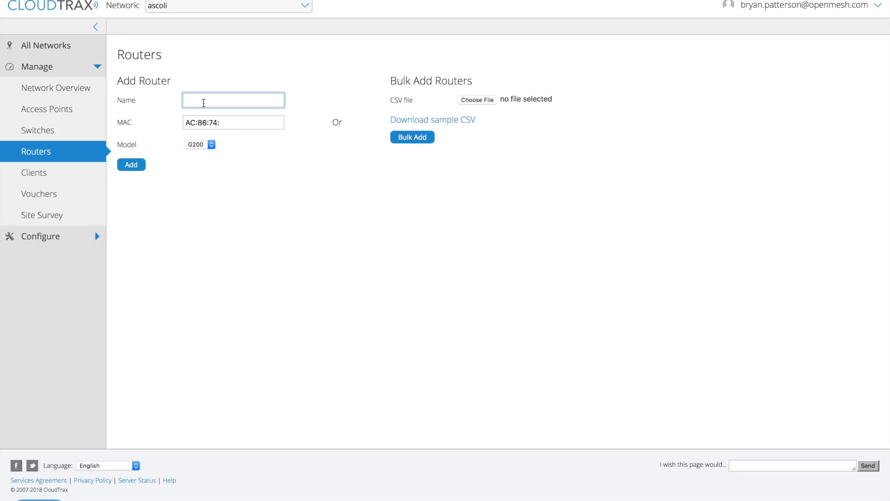
type("Ajax")
key("Tab")
key("Right")
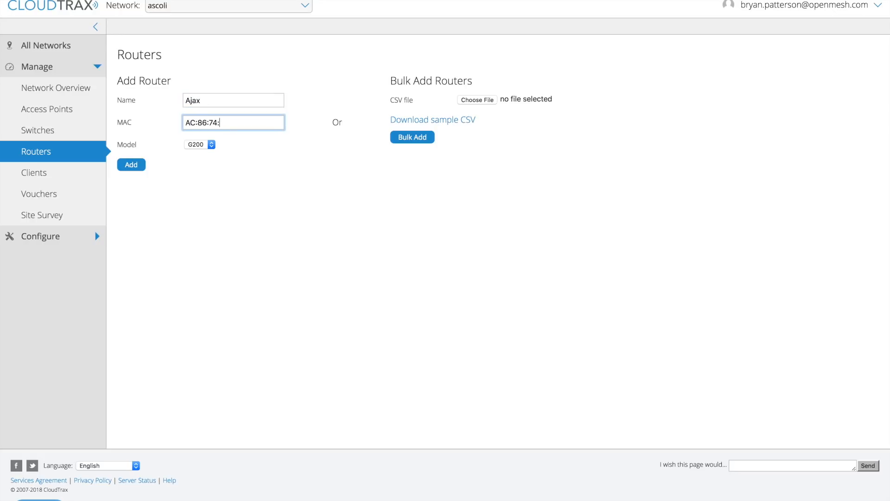
type("88:74:11")
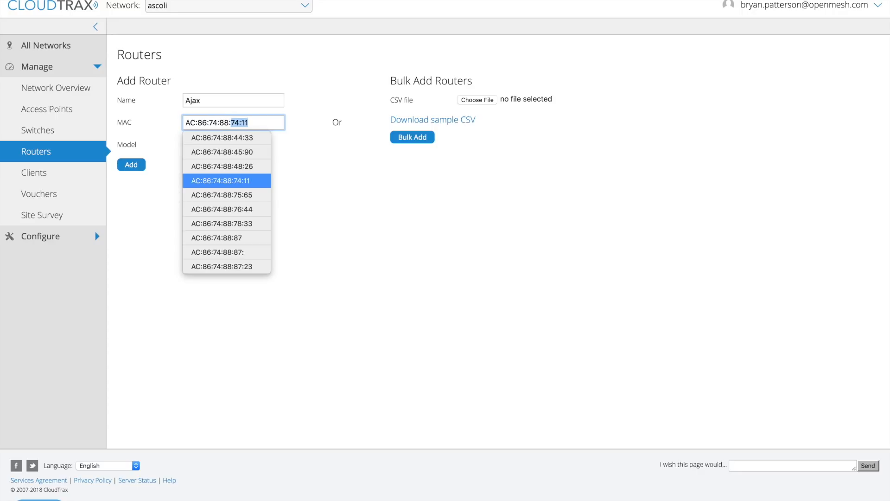
key("Tab")
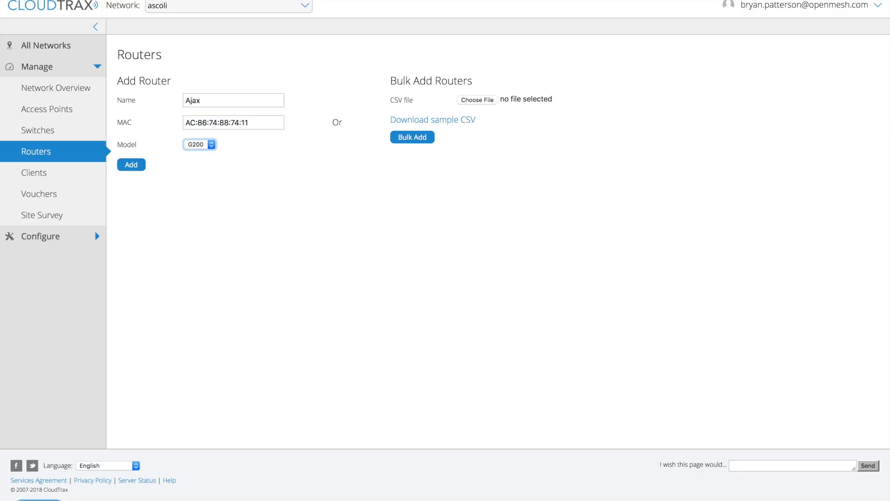
left_click(136, 168)
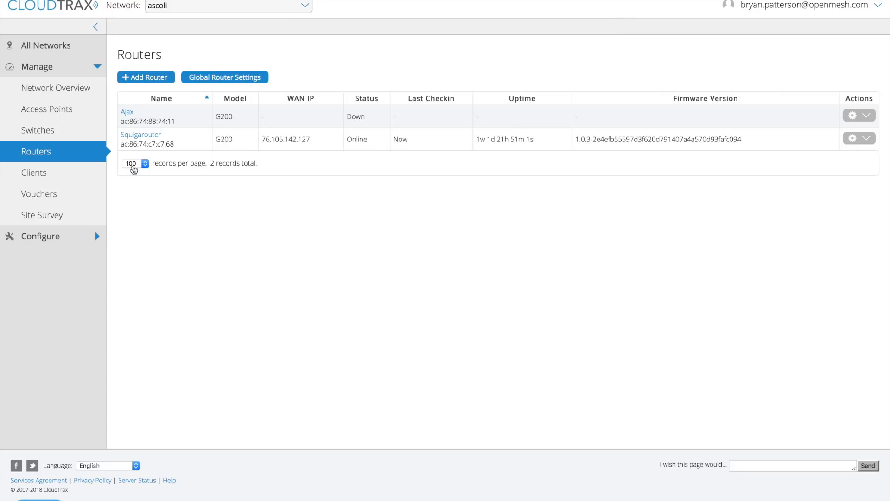
Step: Open the status of the router Squigarouter and show its utilization for the last week
left_click(149, 137)
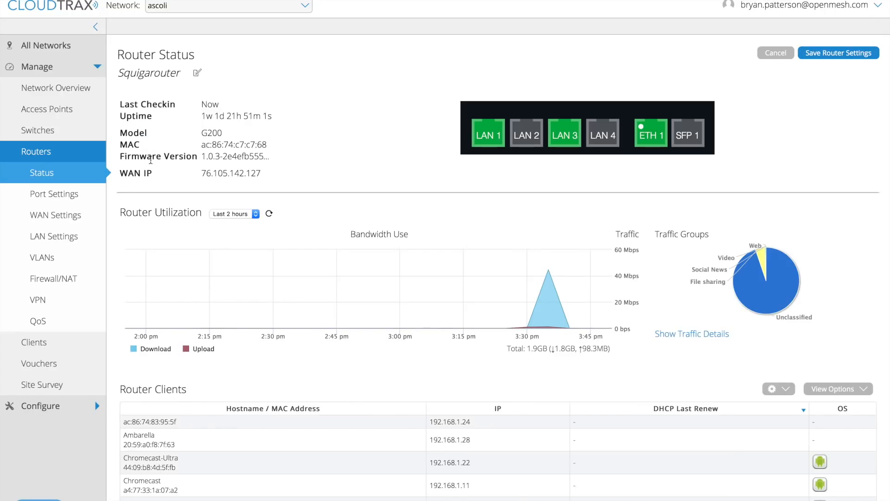
left_click(231, 214)
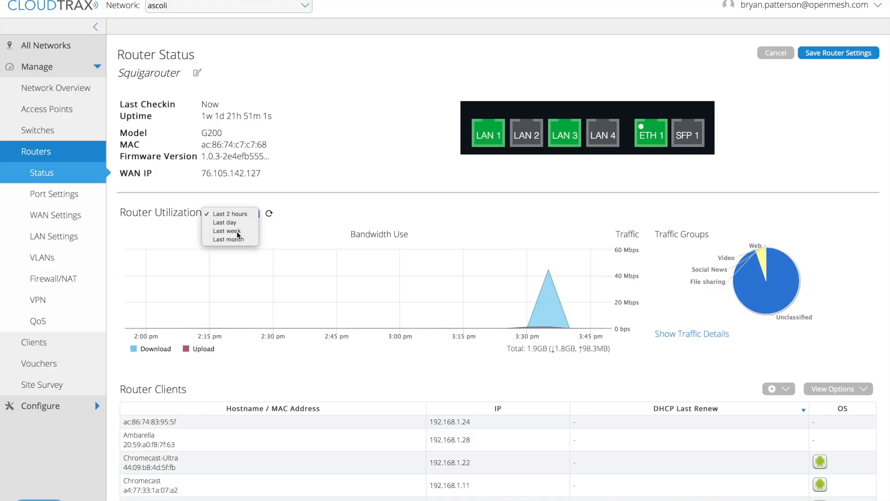
left_click(236, 232)
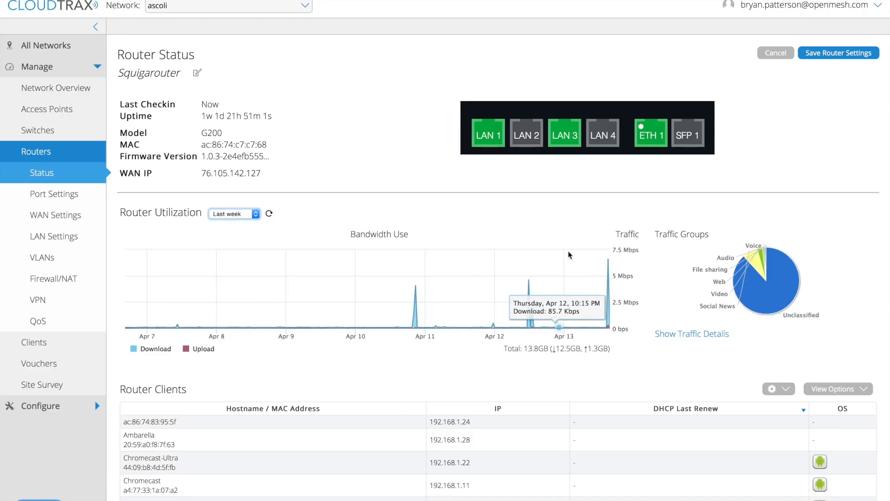
Step: Examine the Router Clients list and the status details of the LAN, ETH and SFP ports
scroll(663, 353, "down", 5)
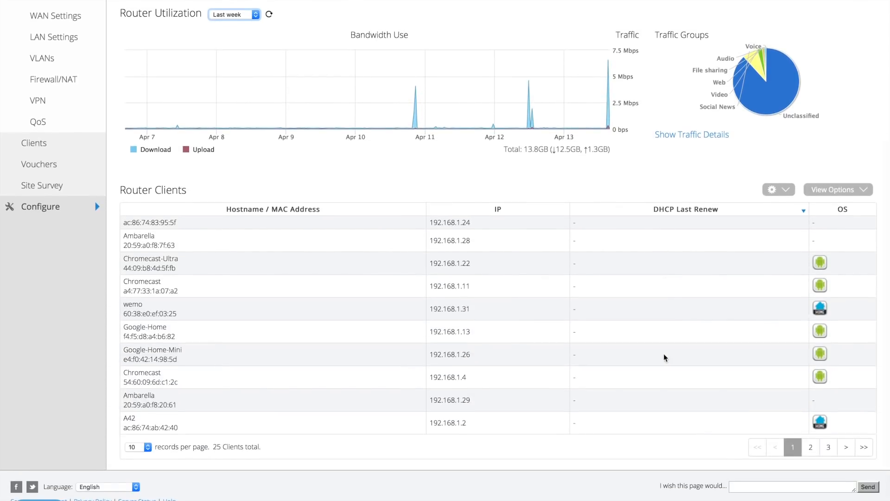
scroll(663, 354, "down", 1)
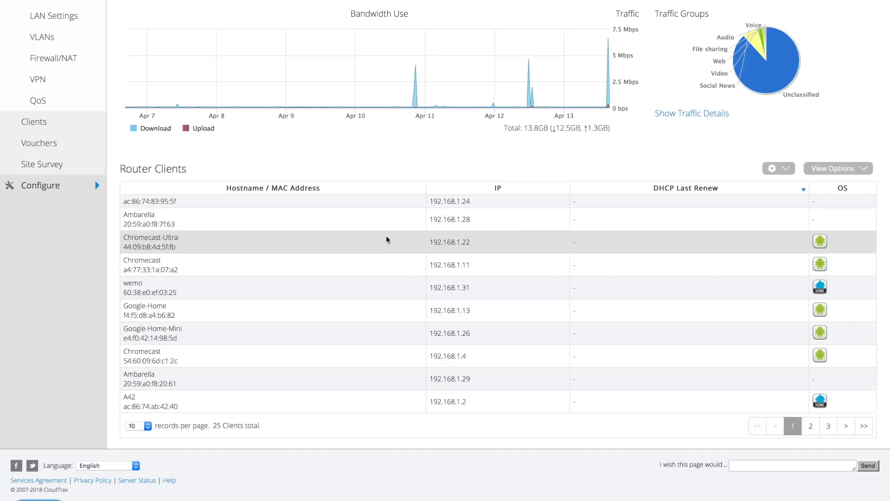
scroll(380, 226, "up", 5)
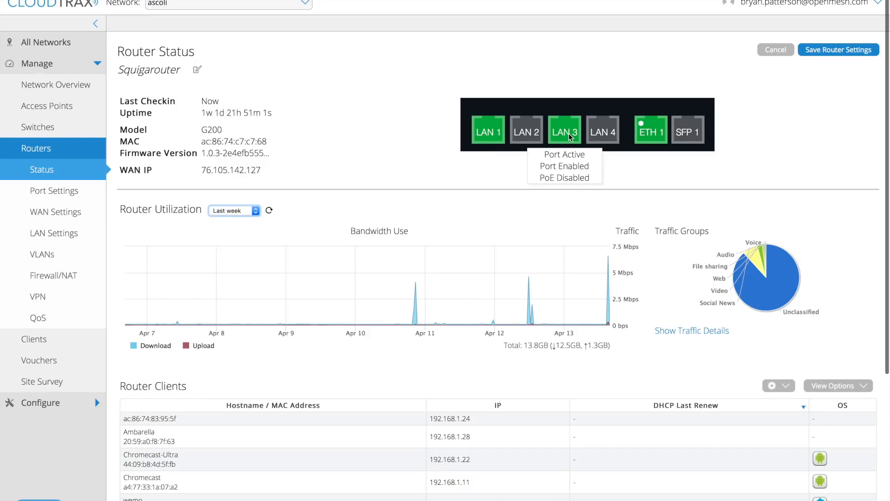
mouse_move(602, 134)
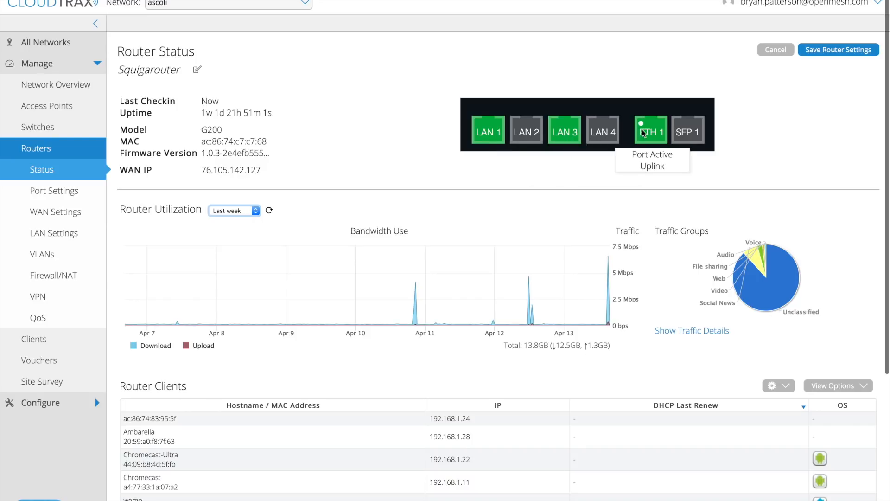
mouse_move(683, 134)
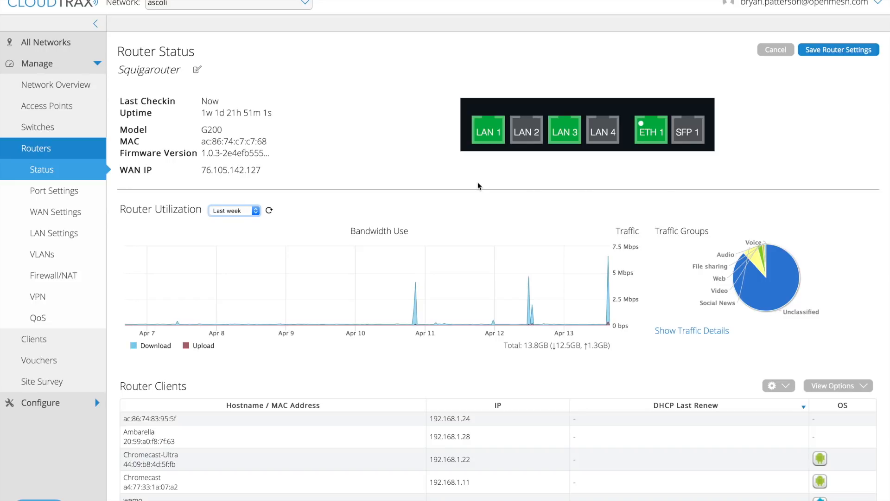
Step: Enable 24v PoE on LAN port 4, labelled A42, and save the router's port settings
left_click(80, 191)
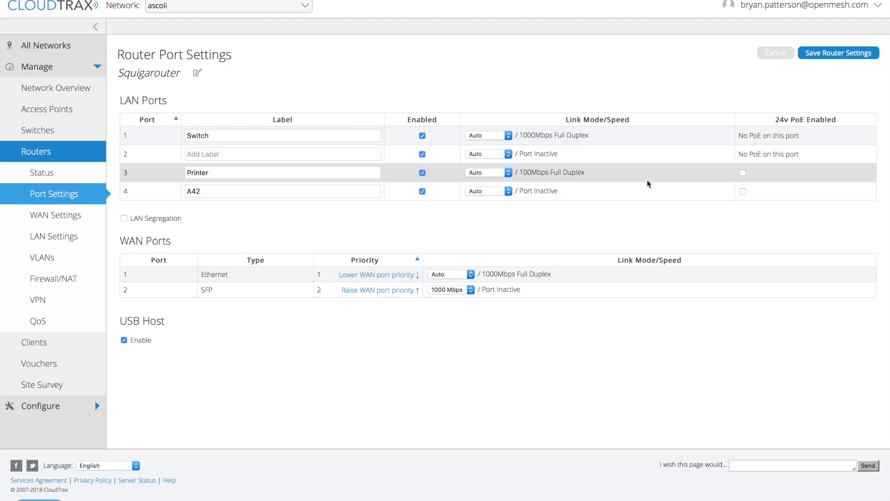
left_click(743, 191)
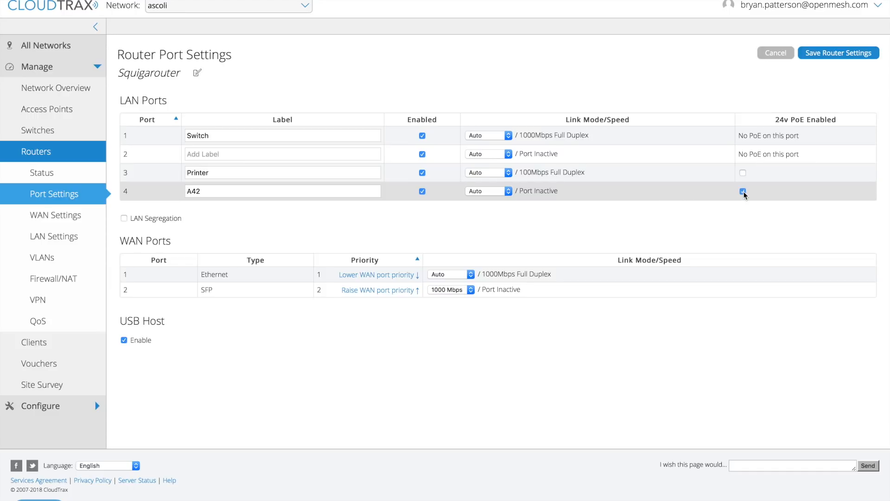
left_click(841, 54)
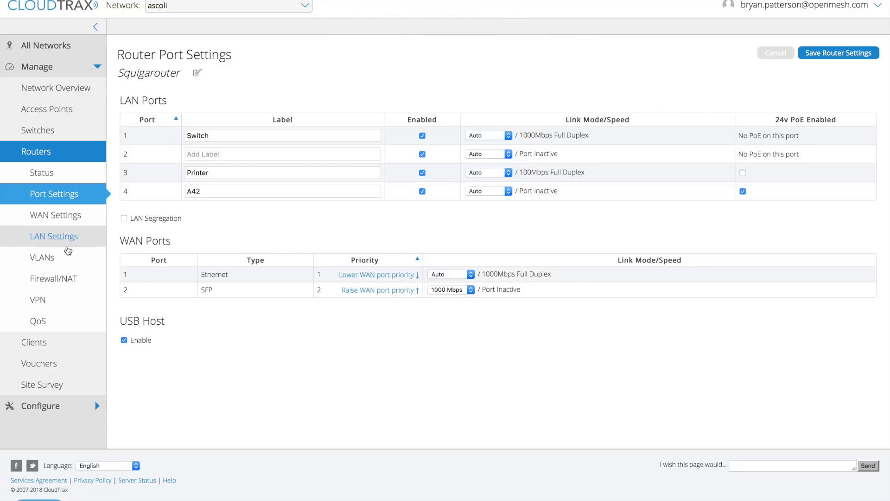
Step: Try a manual DNS server and the Static IP connection type in the router's WAN settings
left_click(60, 220)
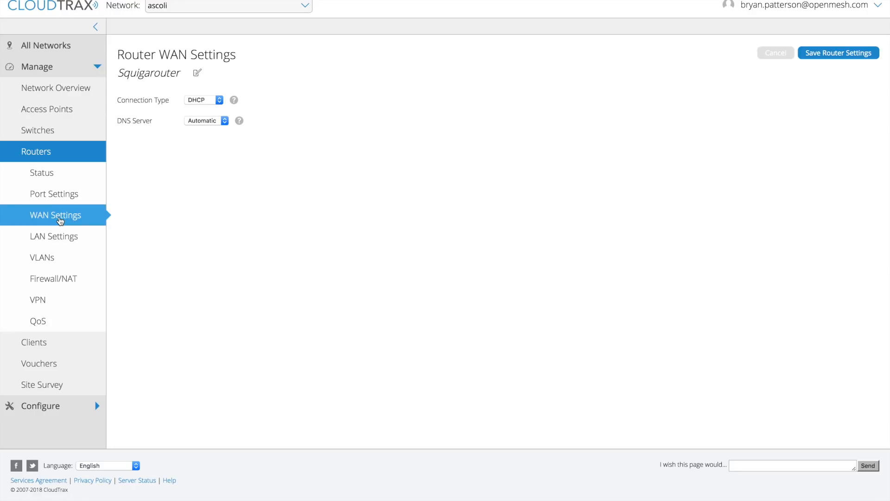
left_click(206, 120)
left_click(207, 126)
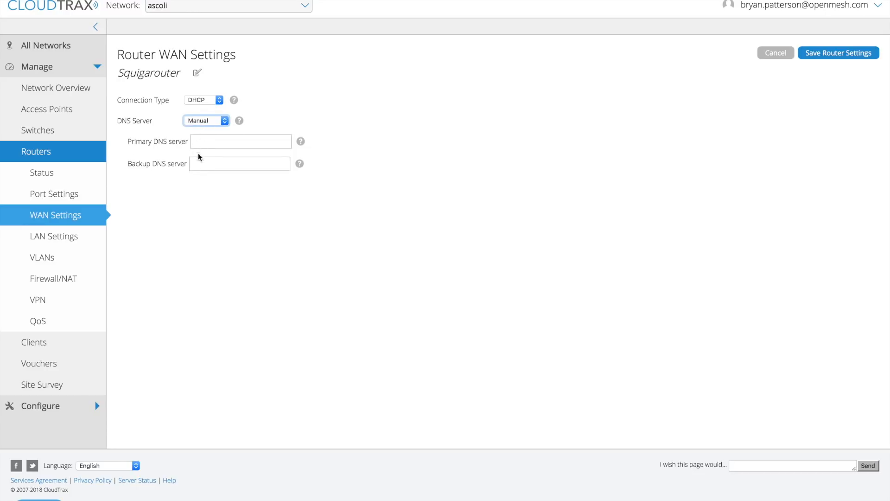
left_click(201, 101)
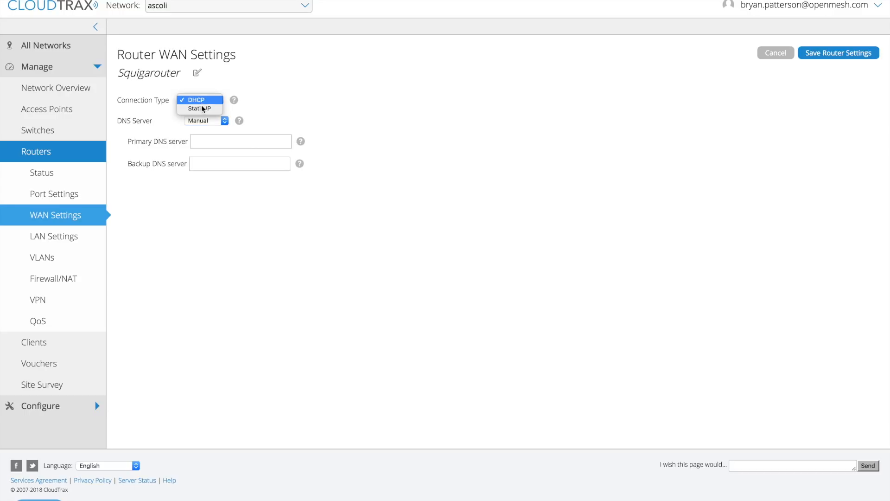
left_click(202, 109)
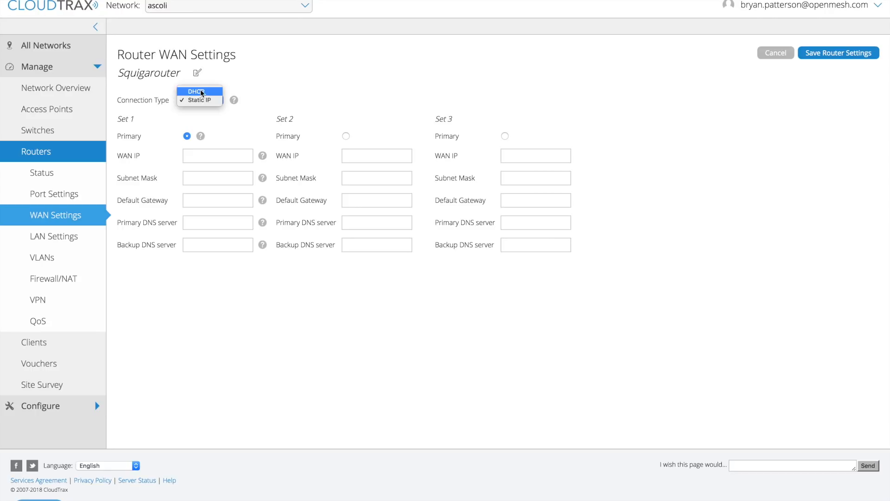
Step: Return the WAN connection type to DHCP and the DNS server to Automatic
left_click(198, 91)
left_click(209, 120)
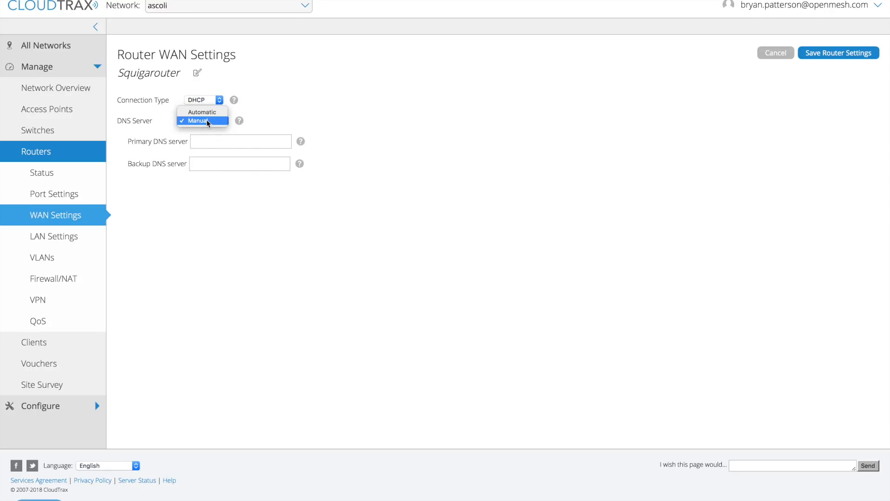
left_click(207, 112)
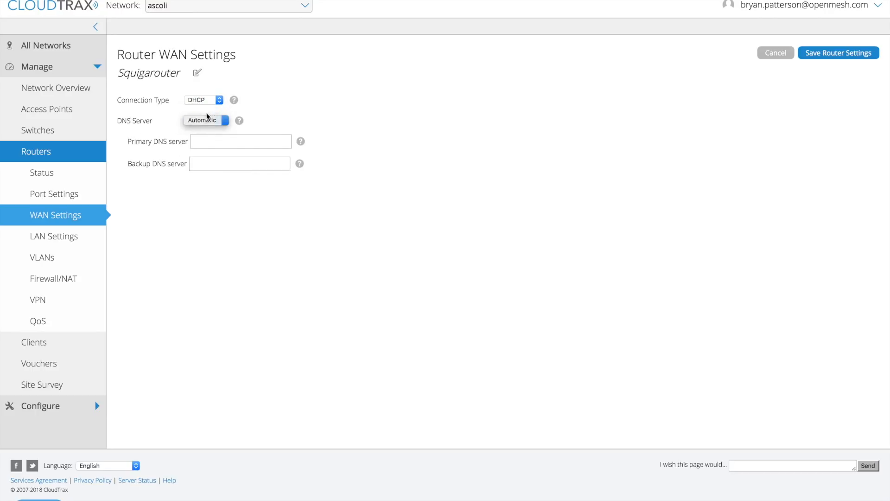
Step: Examine the ports, IP settings and DHCP reservations of LAN 1 and VLAN 44
left_click(64, 237)
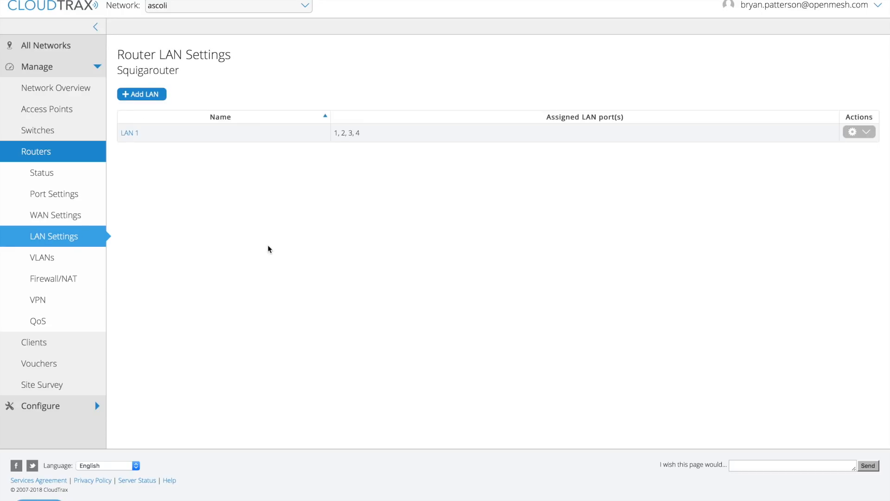
left_click(132, 134)
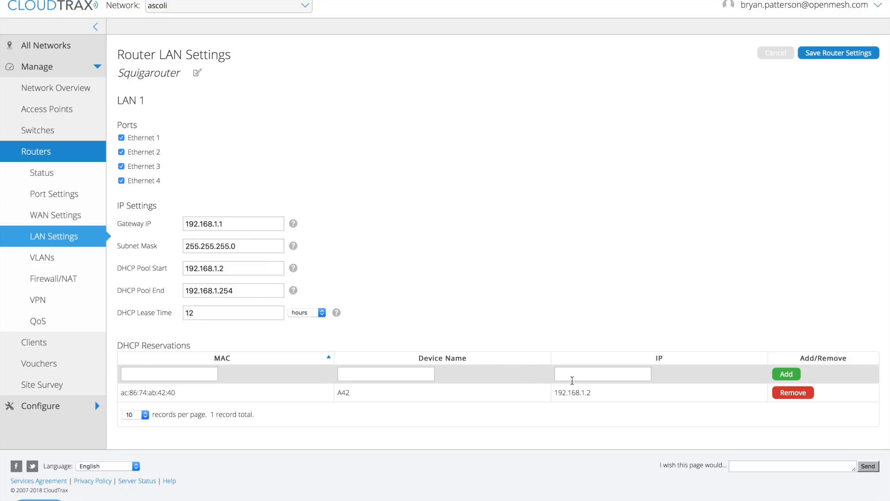
left_click(32, 258)
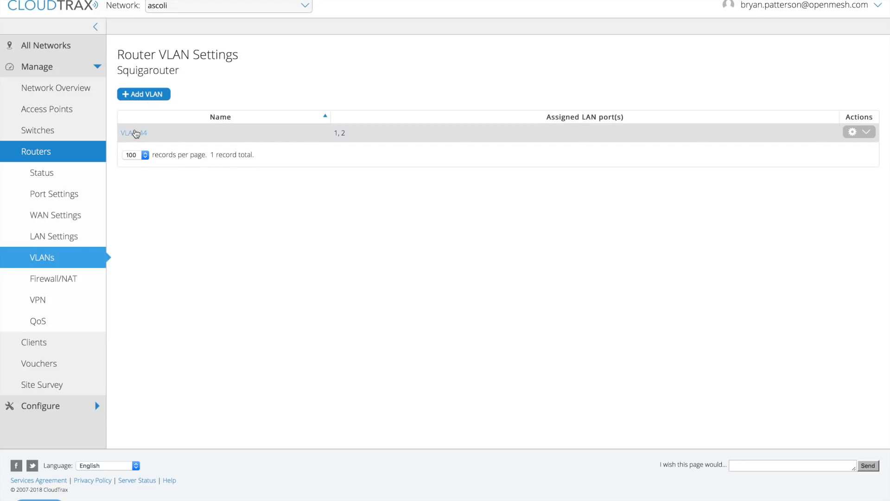
left_click(135, 134)
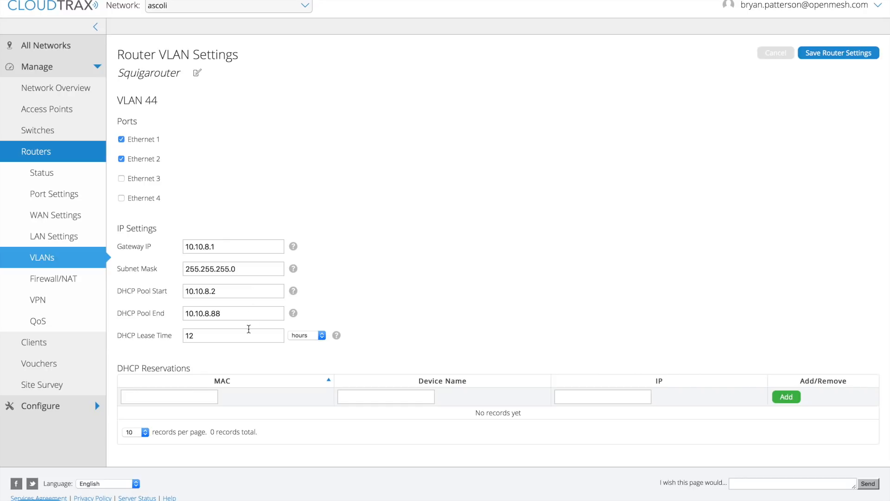
Step: Add a firewall port forward named Web Server from incoming port 80 to destination IP 10.10.8.100, port 8080
left_click(62, 287)
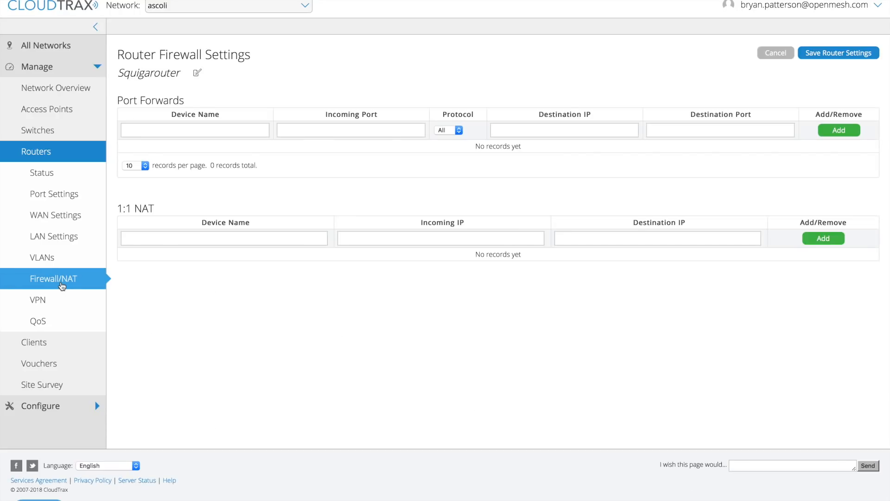
left_click(191, 136)
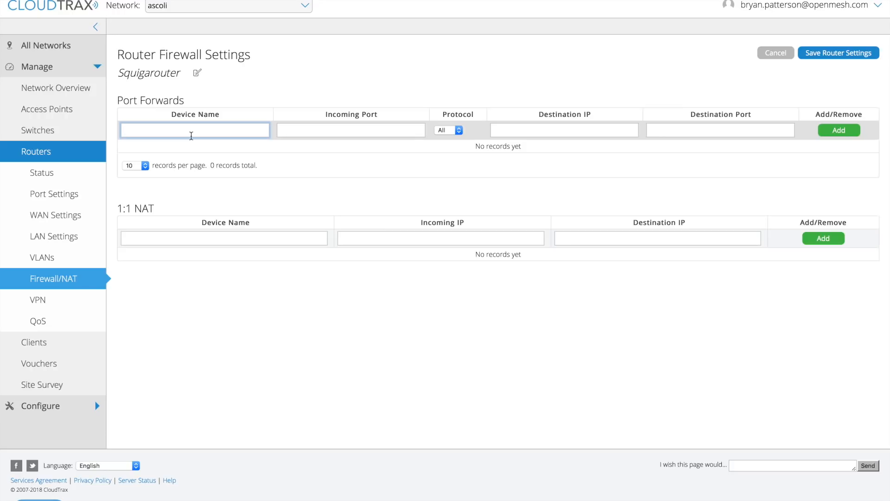
type("Web Server")
key("Tab")
type("80")
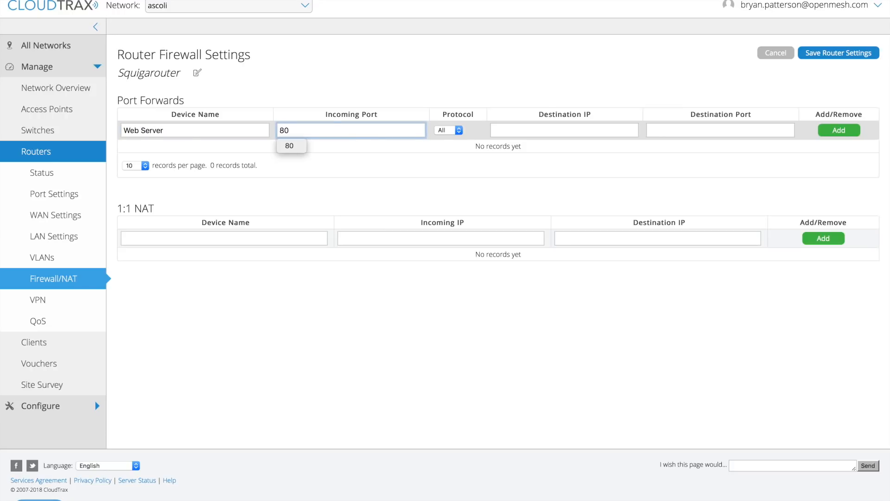
key("Tab")
key("Tab")
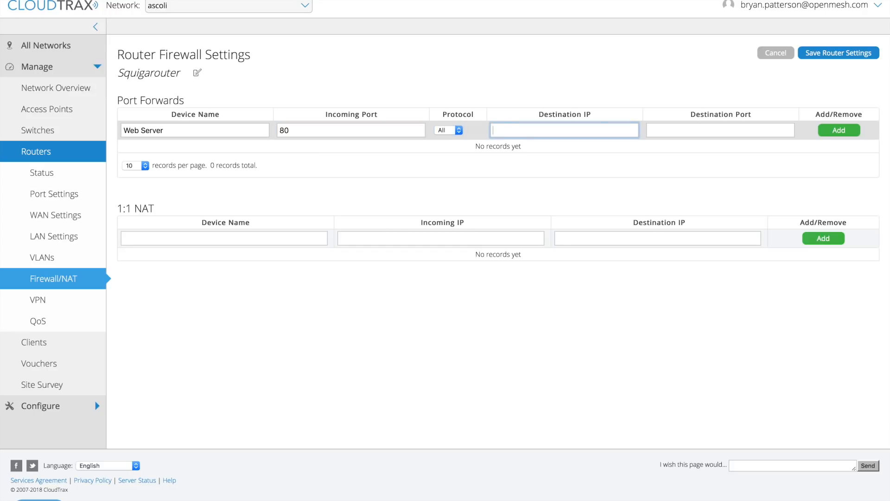
type("10.10.")
type("8.100")
key("Tab")
type("8080")
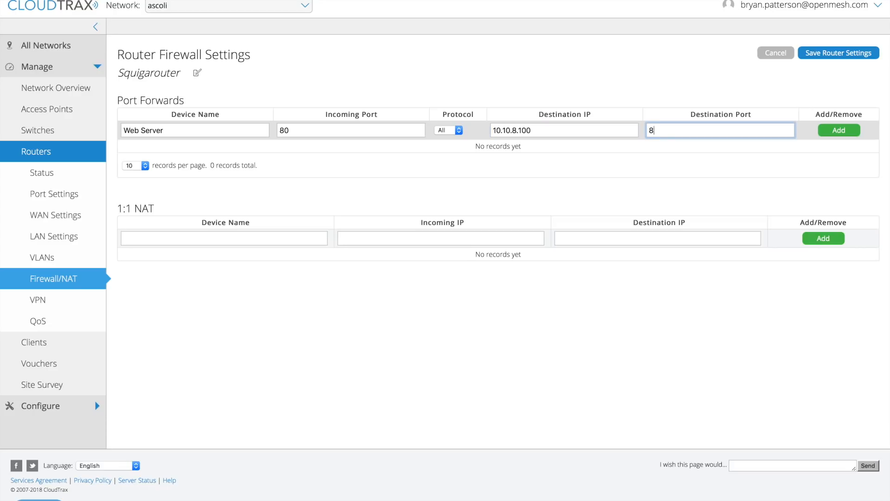
left_click(847, 134)
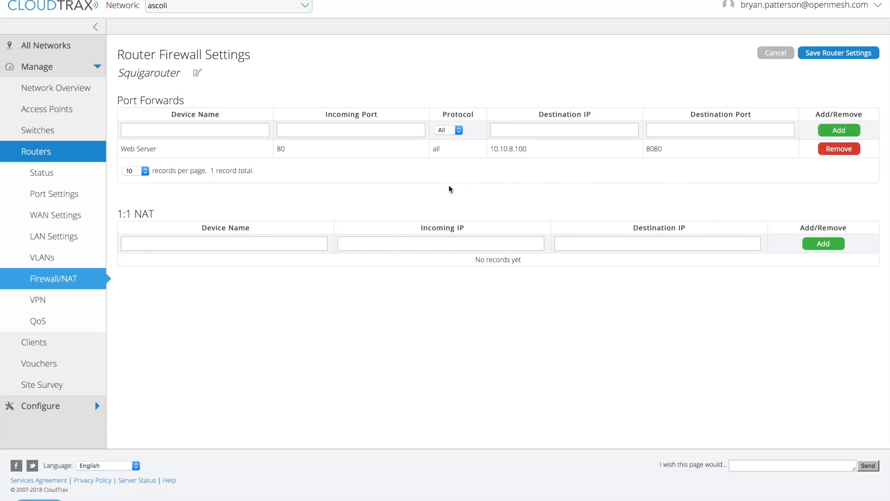
Step: Look over the router's VPN server, internal subnet, LAN access and VPN user settings
left_click(38, 301)
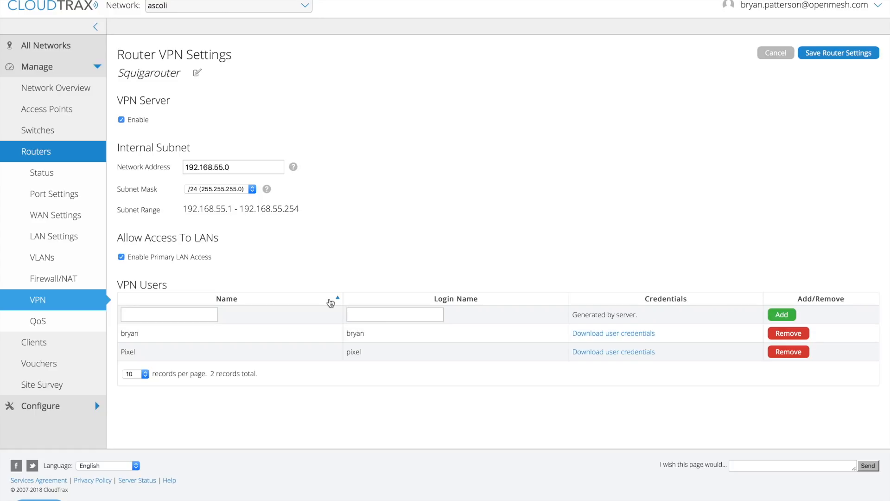
Step: Set the QoS priority of Voice to High, Web to Medium and File sharing to Low, and save the router settings
left_click(40, 325)
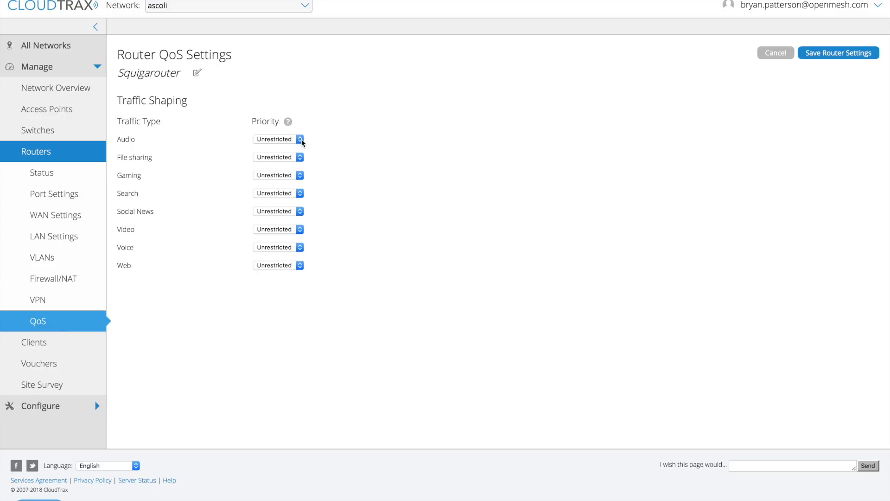
left_click(288, 247)
left_click(286, 255)
left_click(281, 266)
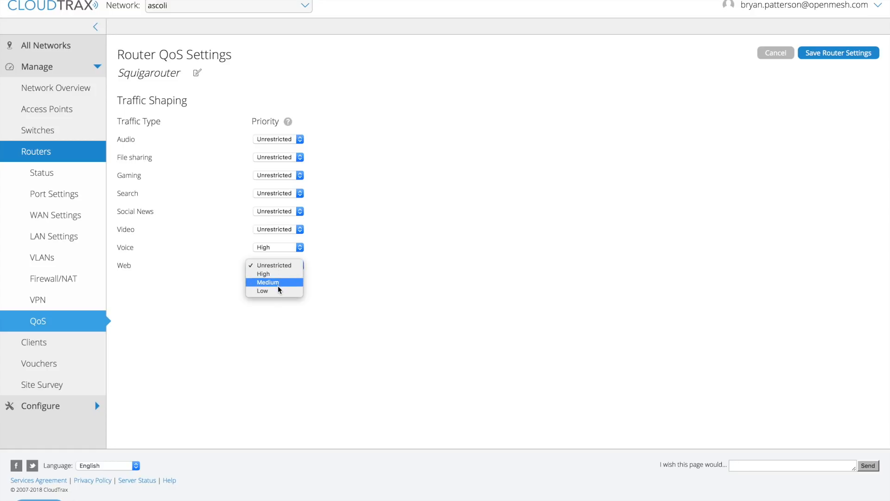
left_click(280, 283)
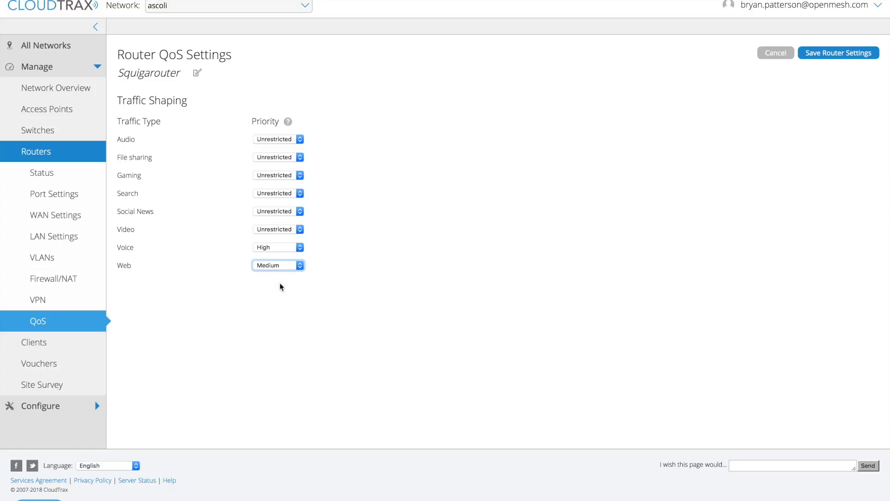
left_click(281, 158)
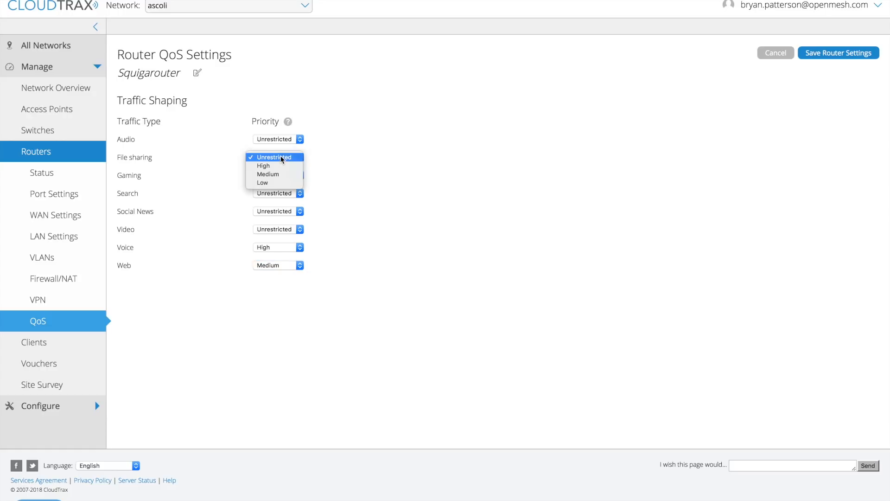
left_click(277, 183)
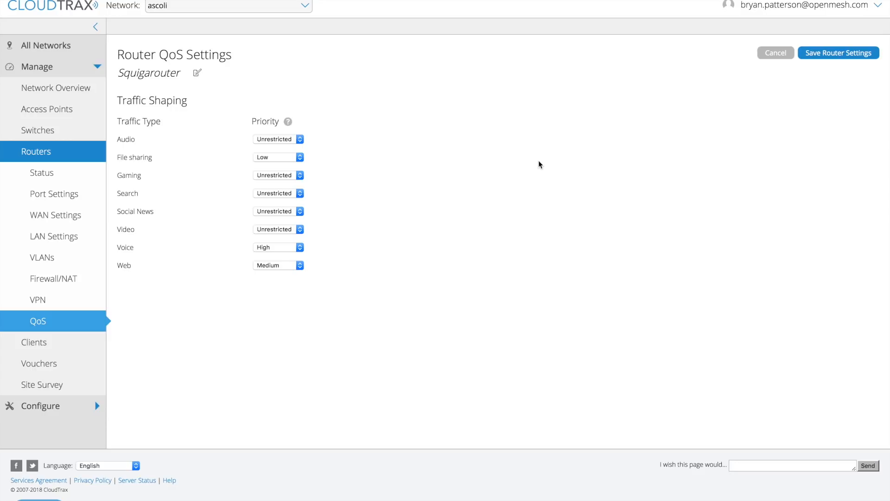
left_click(838, 54)
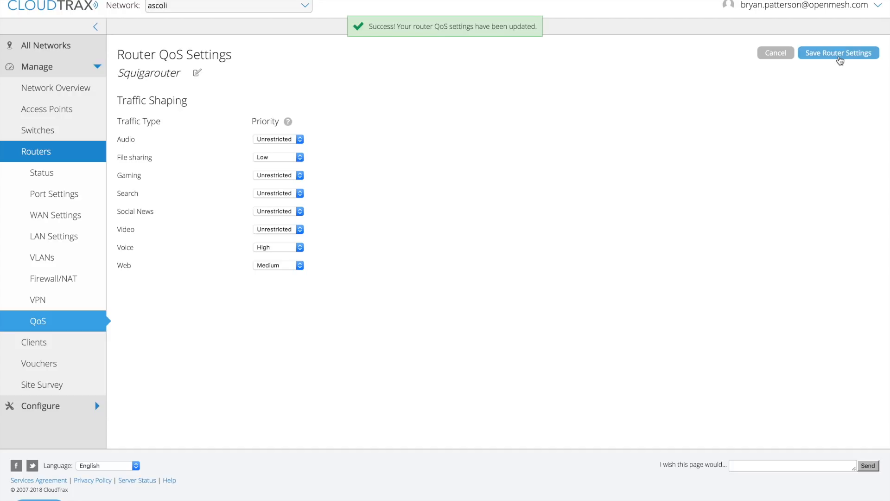